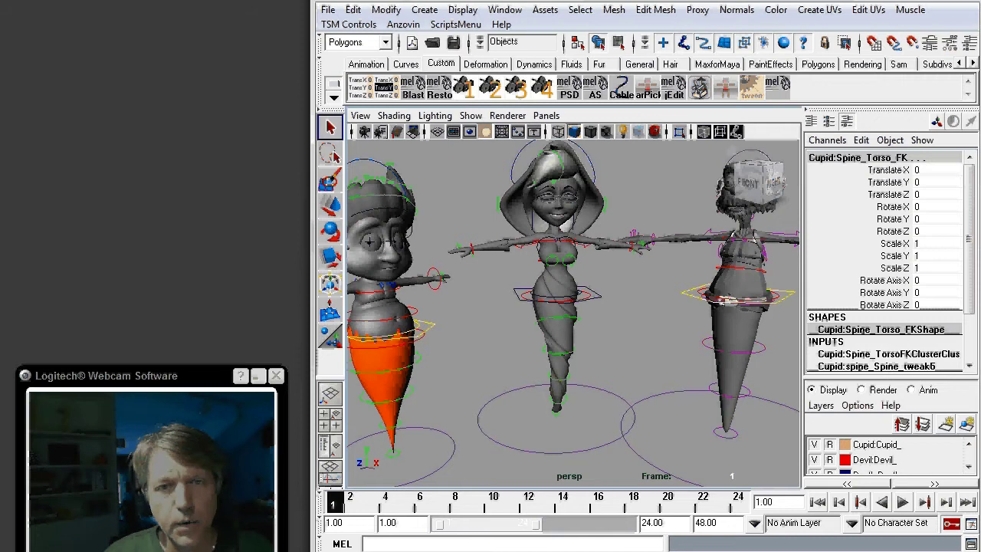
Launch the abxPicker script and reposition its window so the whole picker sheet is visible
{"action": "left_click", "coordinate": [459, 24]}
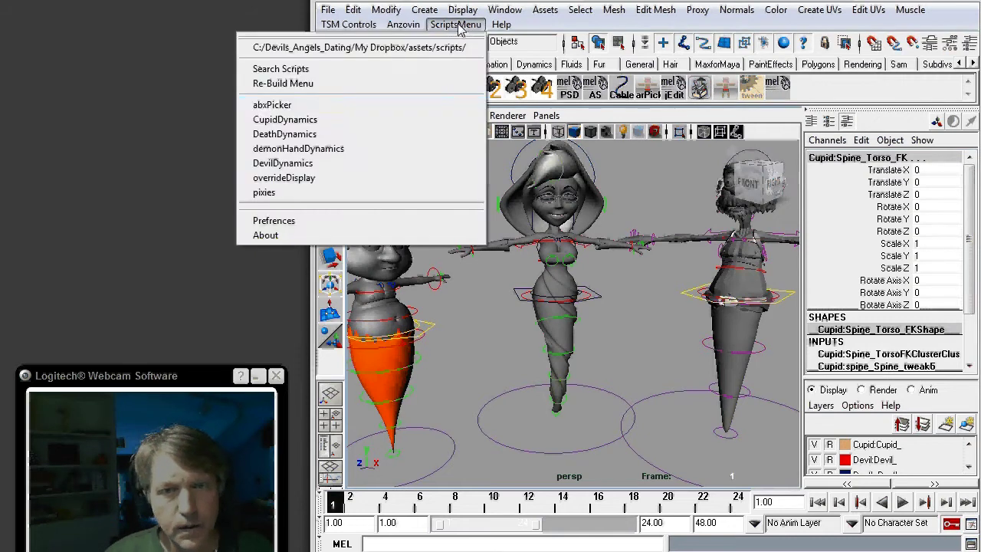
{"action": "left_click", "coordinate": [337, 107]}
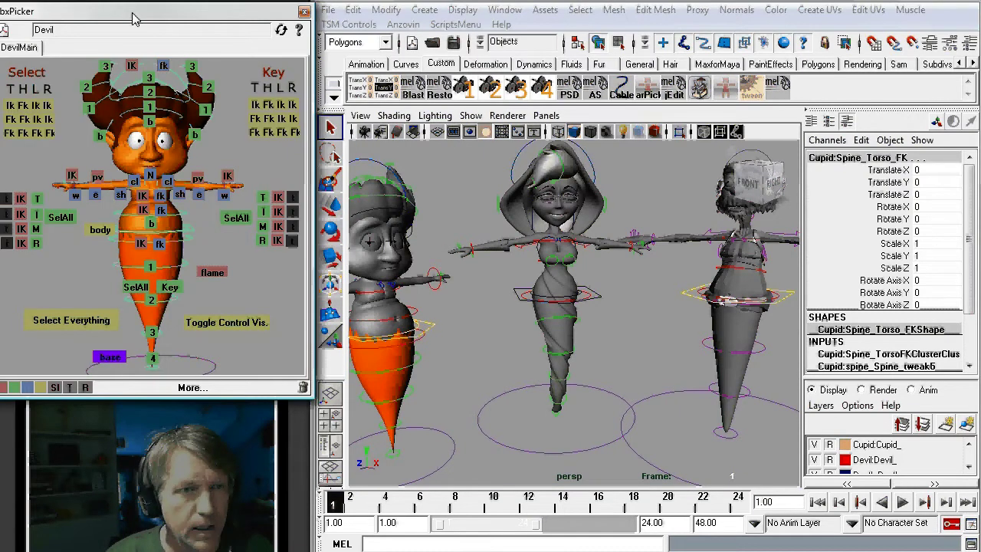
{"action": "left_click_drag", "start_coordinate": [132, 17], "coordinate": [142, 14]}
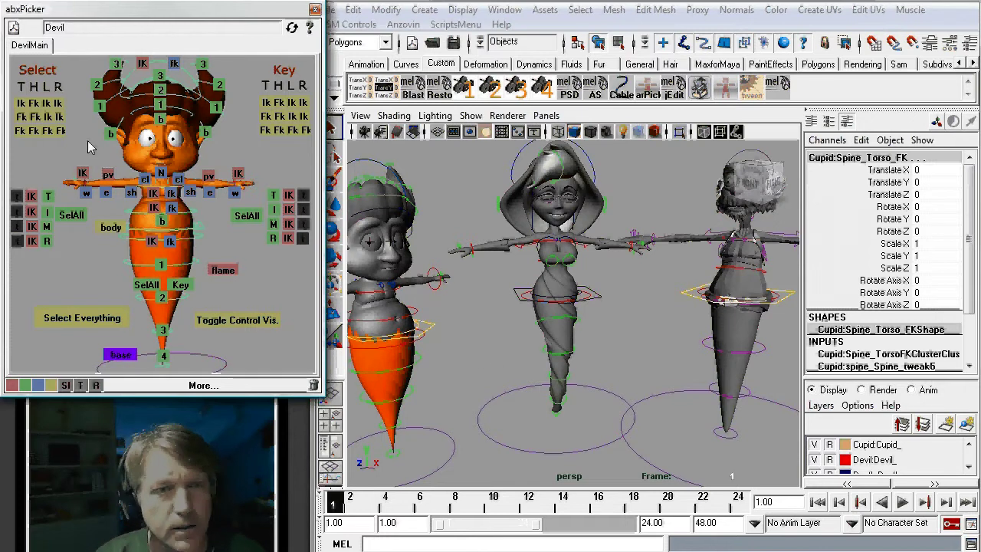
Switch the character picker to the Cupid sheet
{"action": "left_click", "coordinate": [80, 31]}
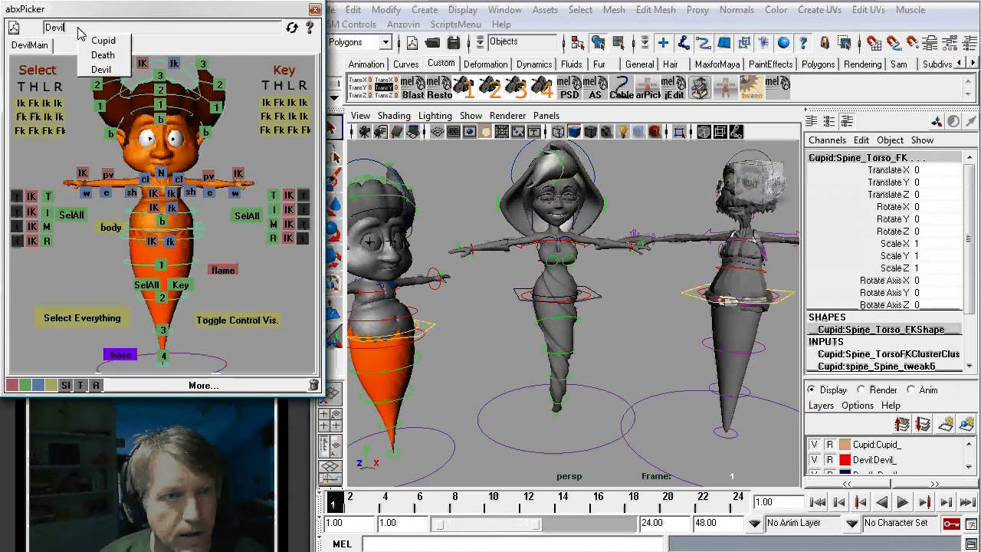
{"action": "left_click", "coordinate": [79, 29]}
{"action": "left_click", "coordinate": [81, 33]}
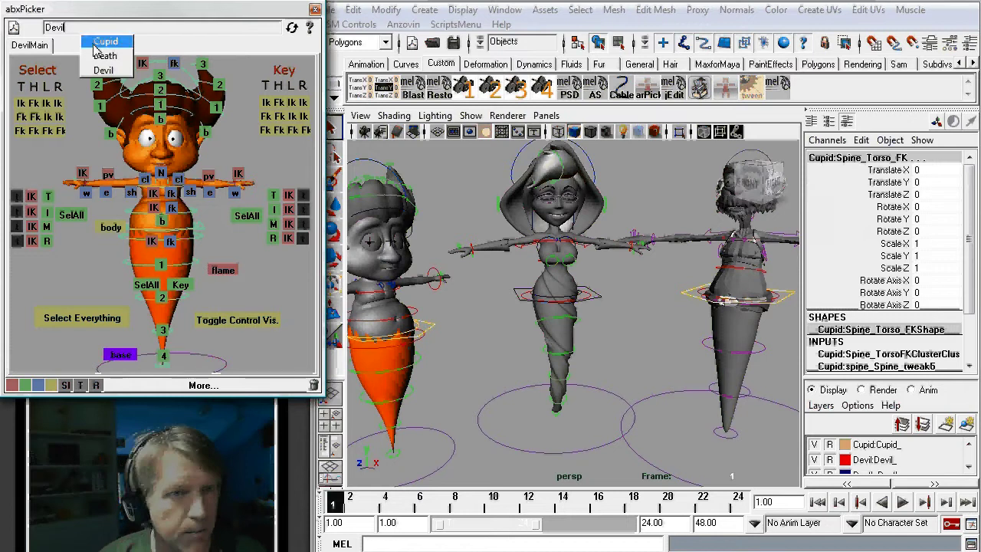
{"action": "left_click", "coordinate": [96, 44]}
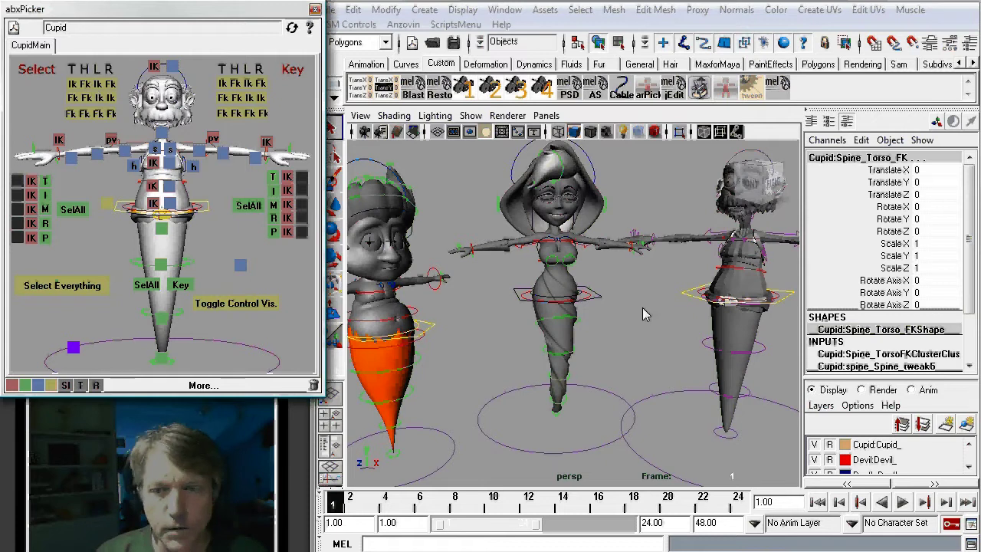
Select Cupid's upper body and tail controls in the scene, followed by the pelvis IK and FK controls through the picker
{"action": "left_click", "coordinate": [685, 298]}
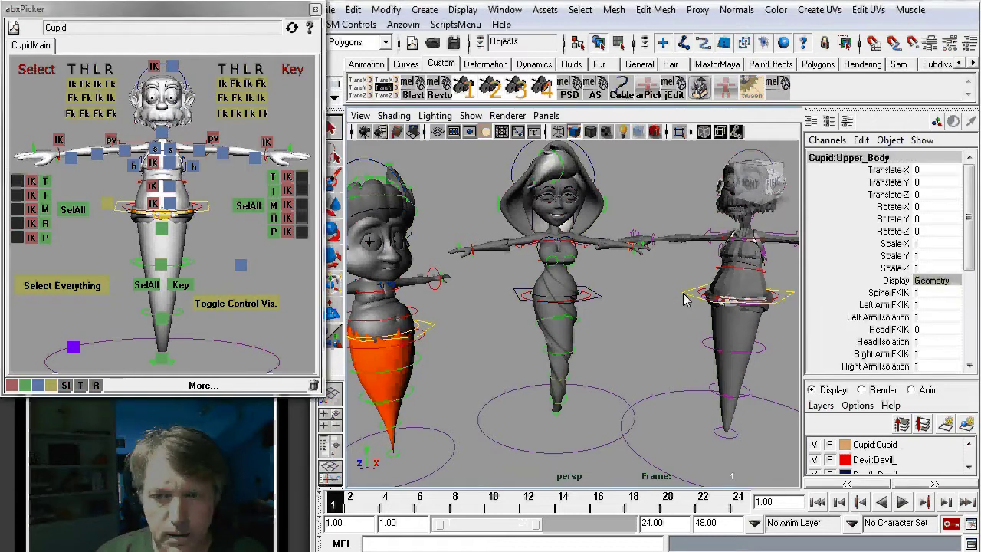
{"action": "left_click", "coordinate": [703, 354]}
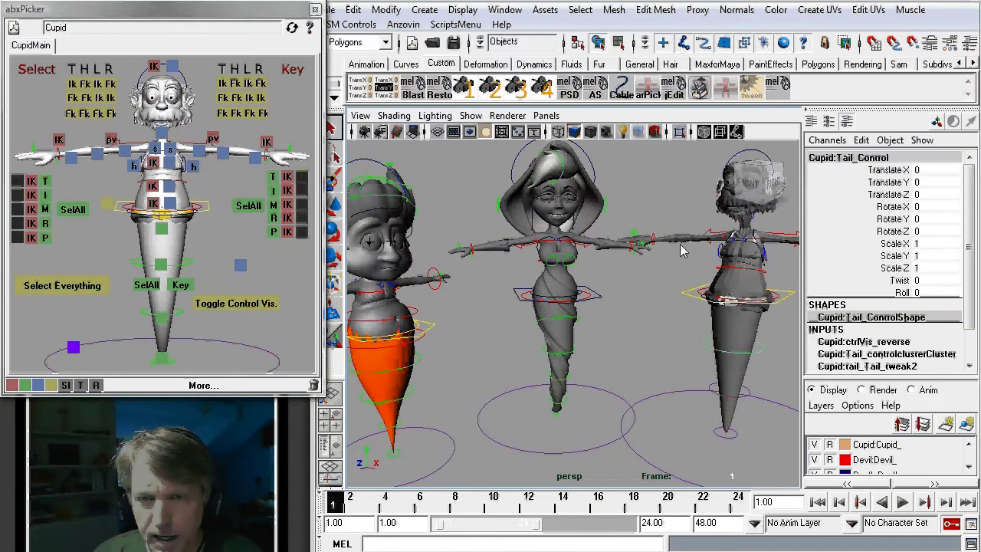
{"action": "left_click", "coordinate": [153, 206]}
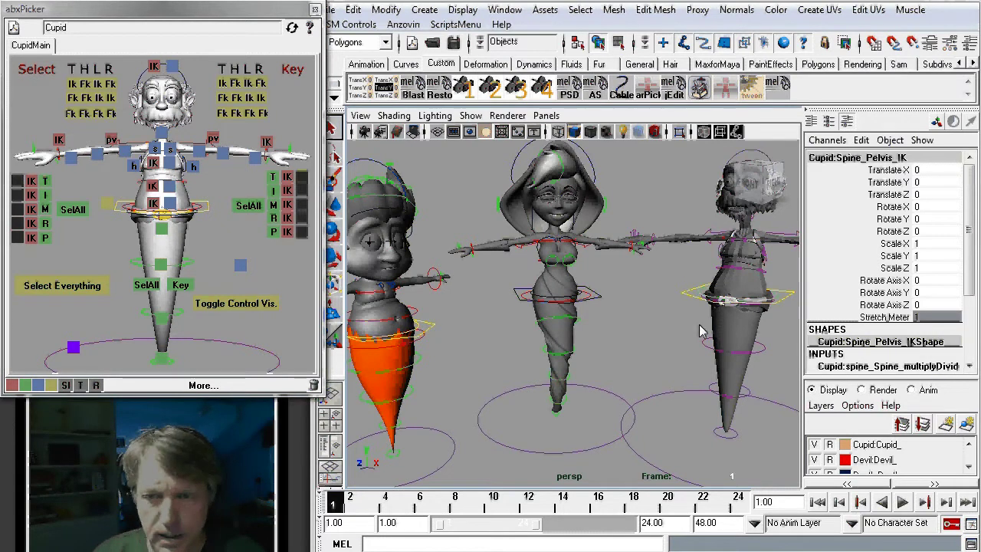
{"action": "left_click", "coordinate": [171, 205]}
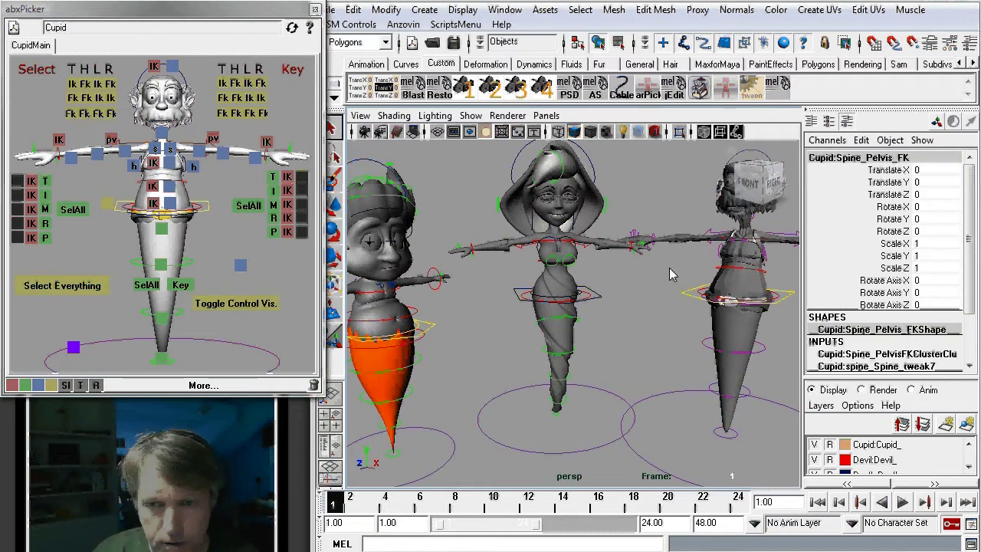
Select the IK control of Cupid's left index finger through the picker
{"action": "middle_click_drag", "start_coordinate": [669, 267], "coordinate": [408, 311], "text": "alt"}
{"action": "right_click_drag", "start_coordinate": [407, 311], "coordinate": [487, 364], "text": "alt"}
{"action": "left_click_drag", "start_coordinate": [488, 364], "coordinate": [472, 400], "text": "alt"}
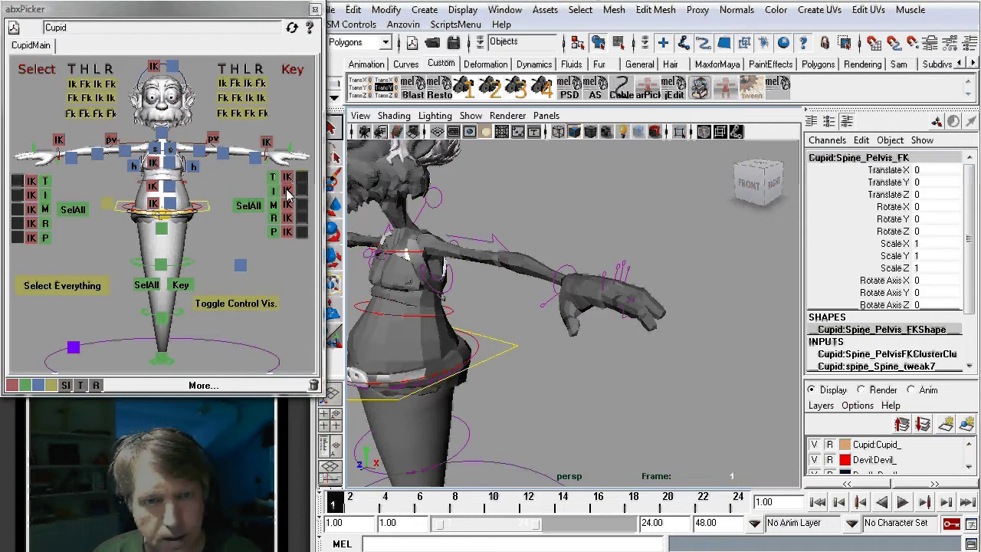
{"action": "left_click", "coordinate": [287, 197]}
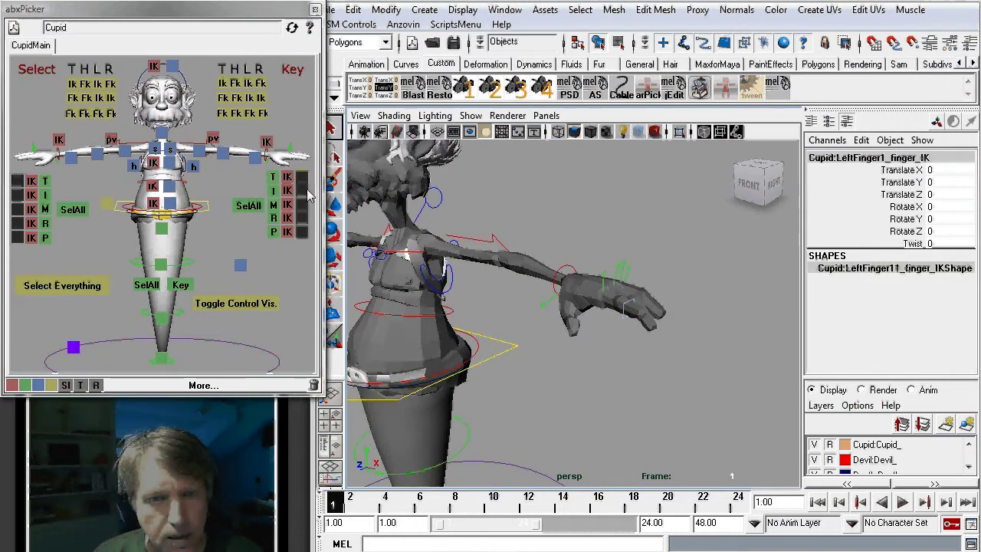
Select all of Cupid's left-hand finger controls and set their Middle Joint to about -25.2
{"action": "left_click", "coordinate": [250, 208]}
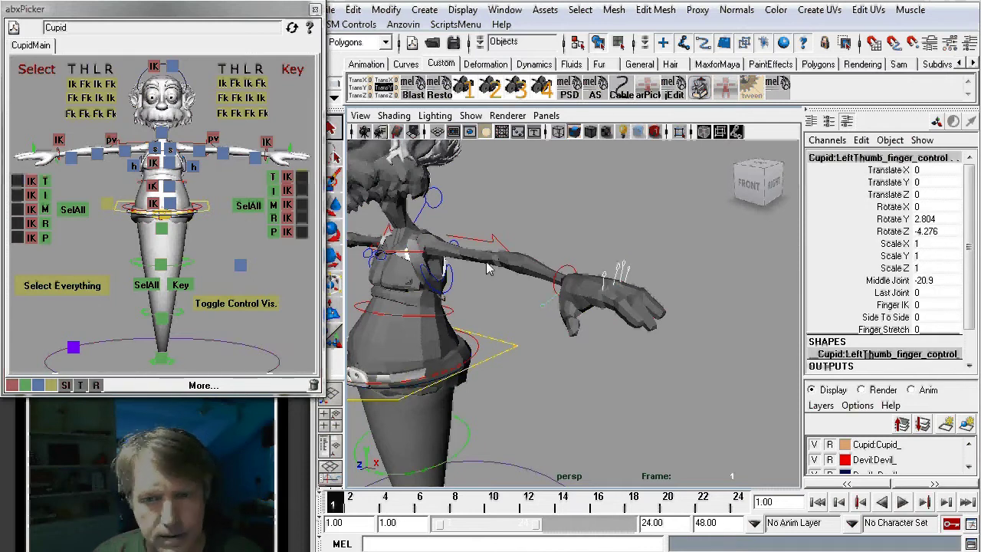
{"action": "left_click", "coordinate": [888, 281]}
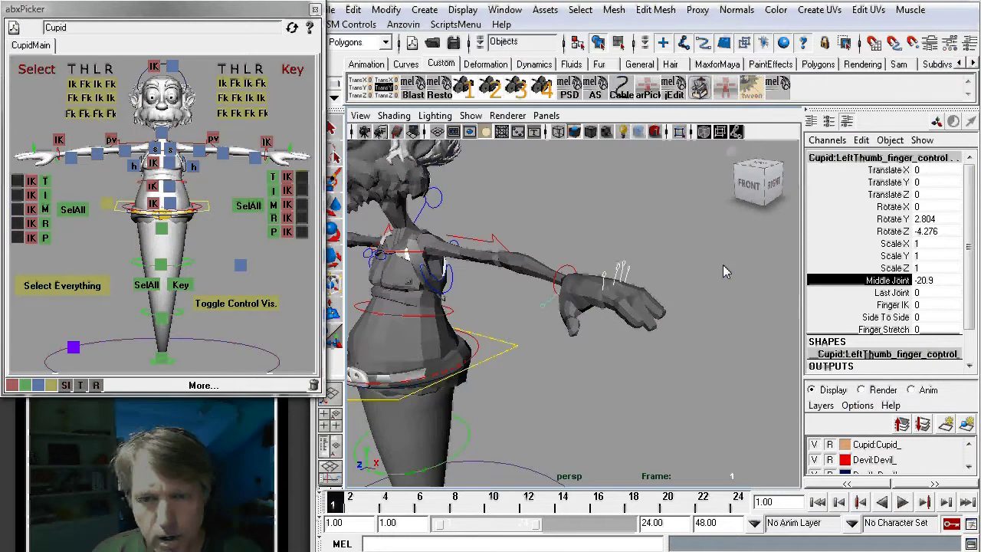
{"action": "middle_click_drag", "start_coordinate": [727, 267], "coordinate": [696, 257]}
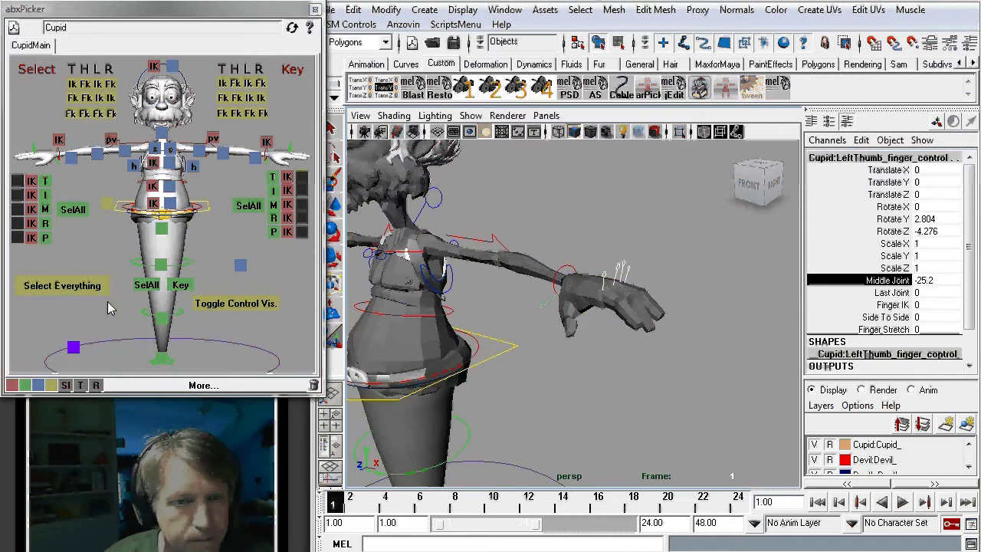
Hide Cupid's animation controls and show them again with the picker's visibility toggle
{"action": "left_click", "coordinate": [247, 304]}
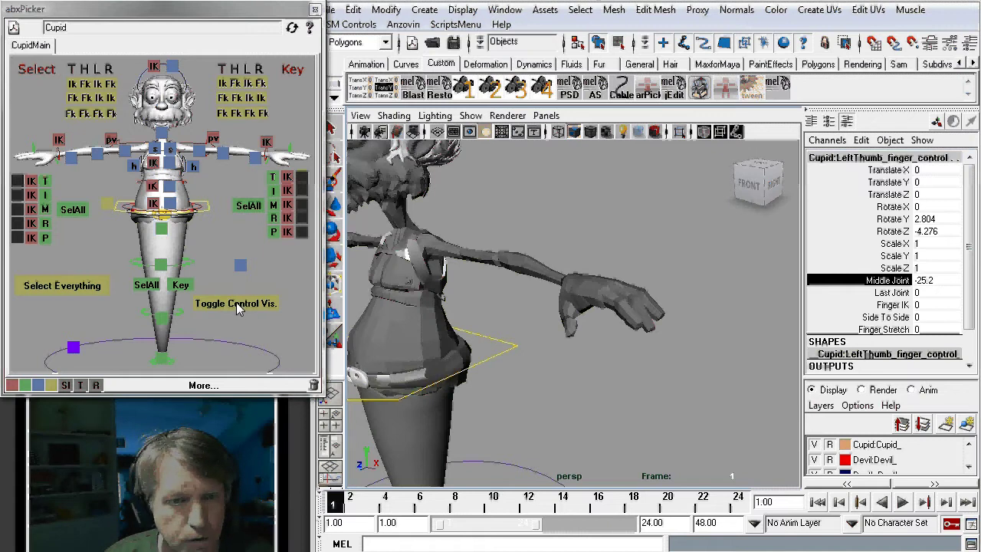
{"action": "left_click", "coordinate": [236, 303]}
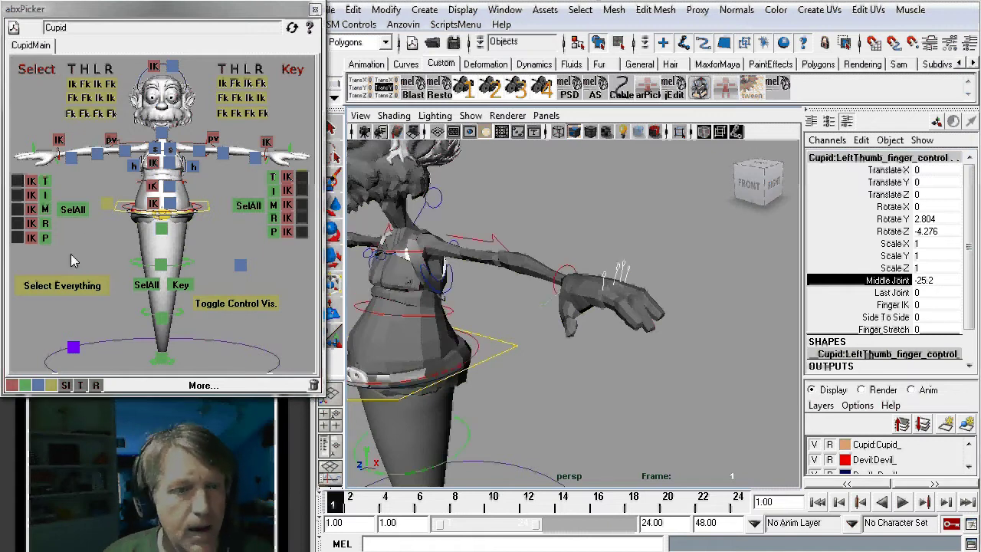
Select Cupid's base control, followed by every control of the character, through the picker
{"action": "left_click", "coordinate": [74, 348]}
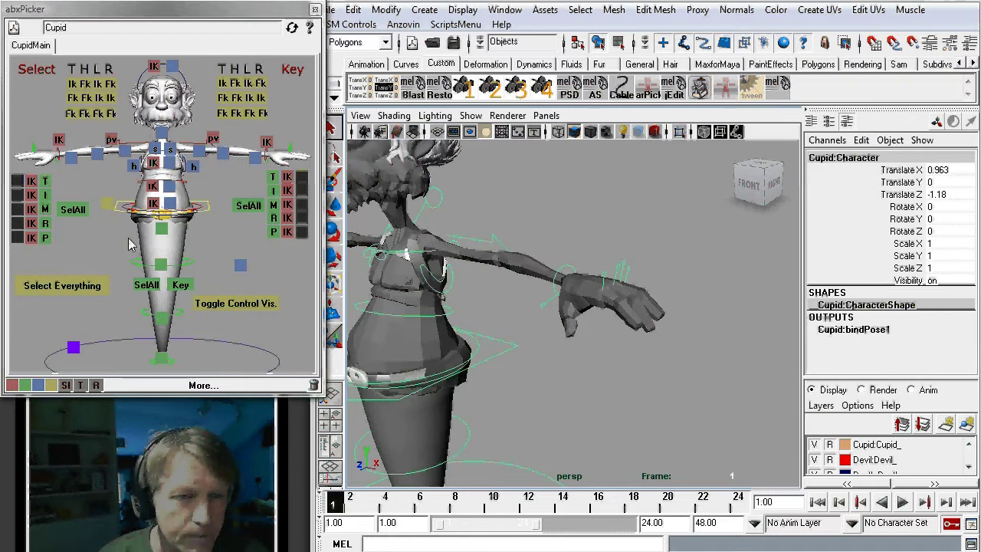
{"action": "left_click", "coordinate": [61, 290]}
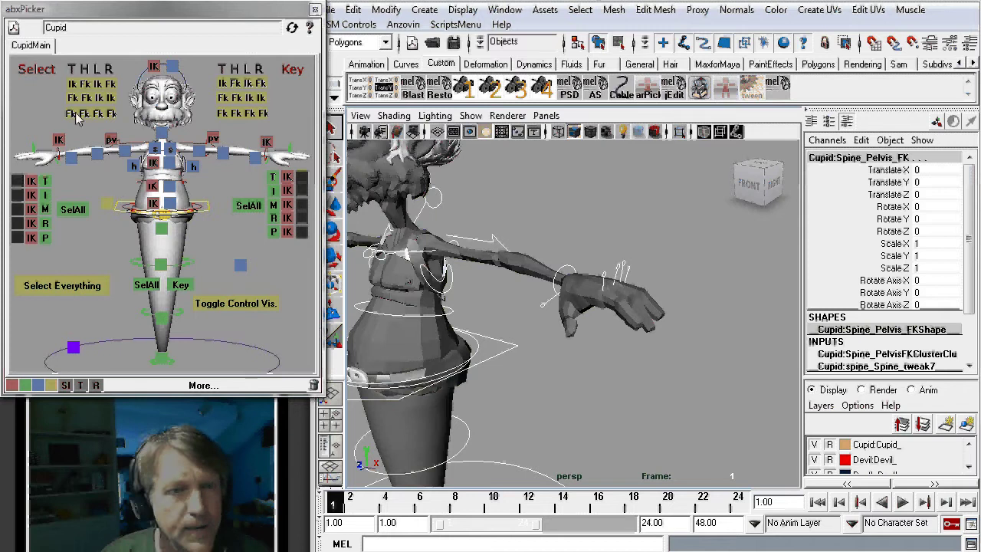
Switch the picker to the Death sheet and try its small visibility toggle beside the face
{"action": "left_click", "coordinate": [99, 30]}
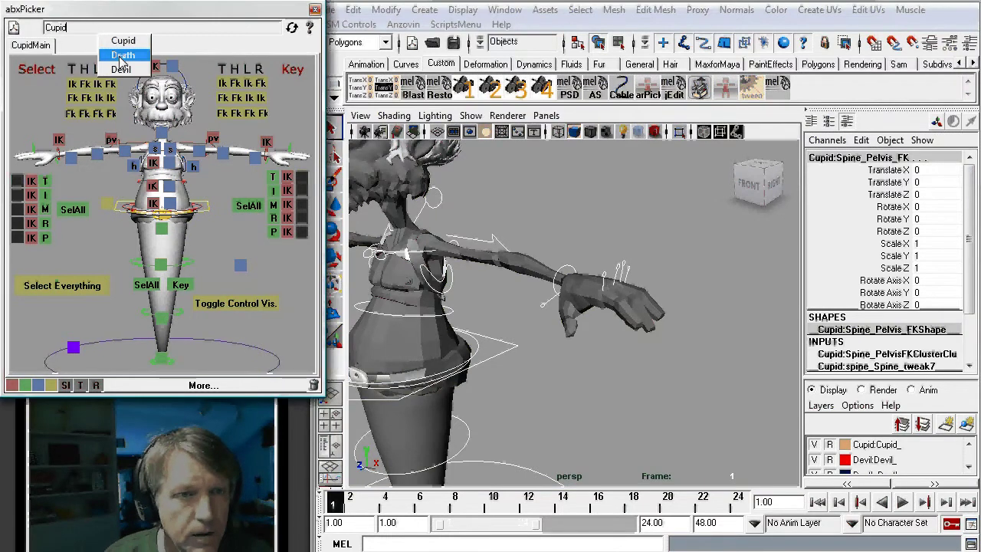
{"action": "left_click", "coordinate": [121, 56]}
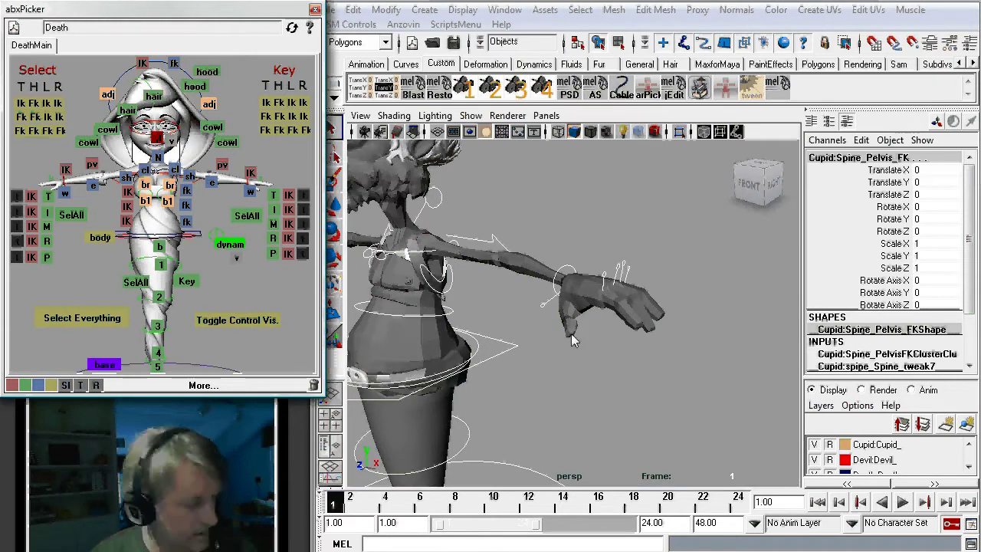
{"action": "right_click_drag", "start_coordinate": [576, 334], "coordinate": [483, 303], "text": "alt"}
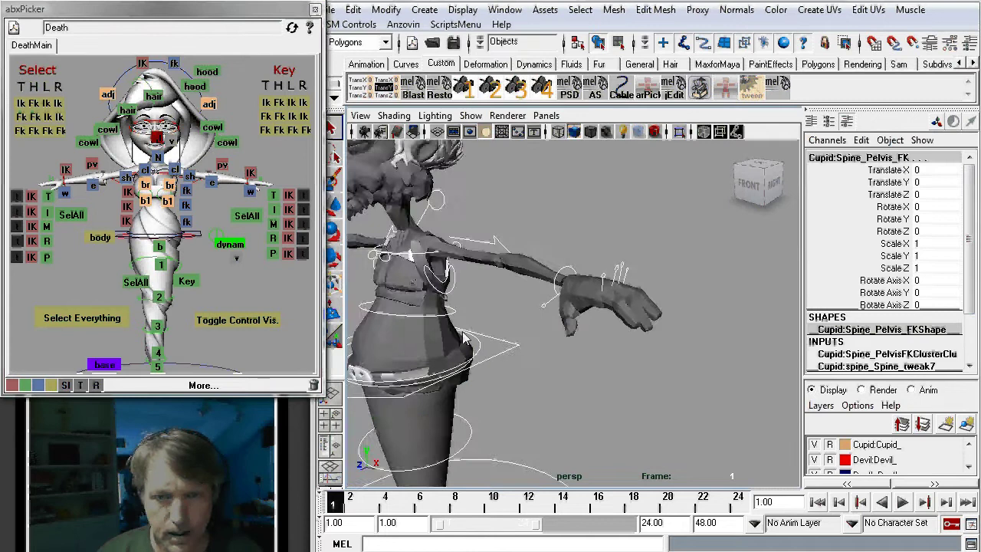
{"action": "middle_click_drag", "start_coordinate": [483, 302], "coordinate": [682, 329], "text": "alt"}
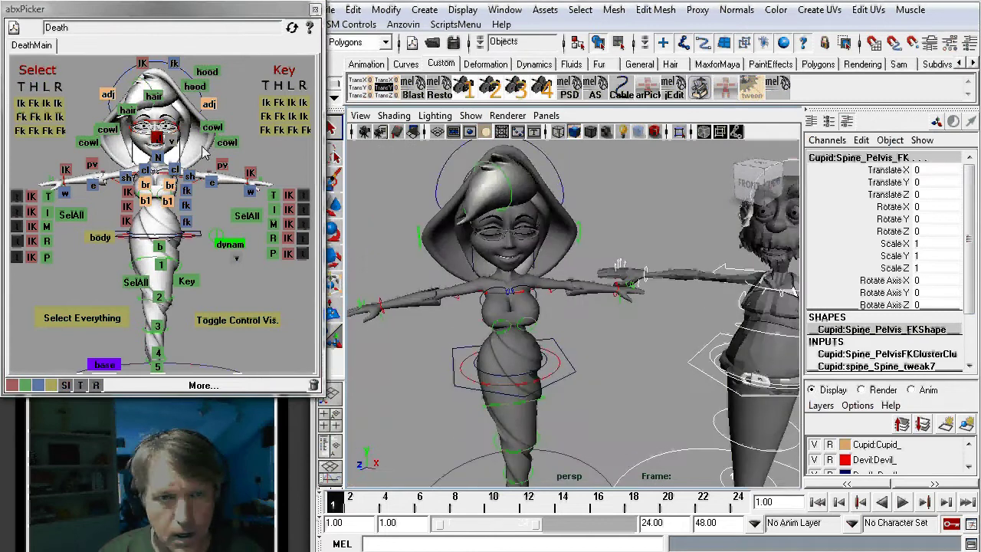
{"action": "left_click", "coordinate": [172, 144]}
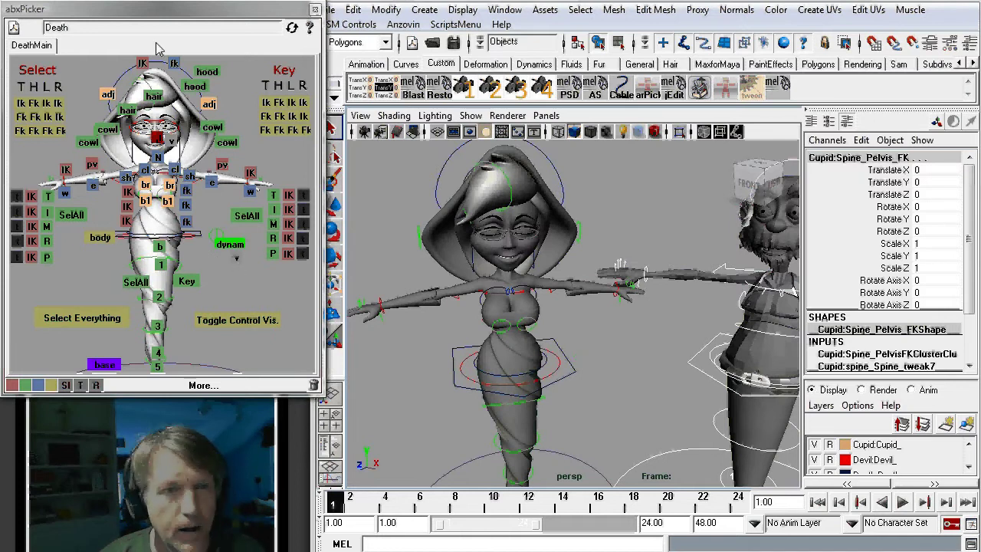
Switch the picker to the Devil sheet
{"action": "left_click", "coordinate": [175, 28]}
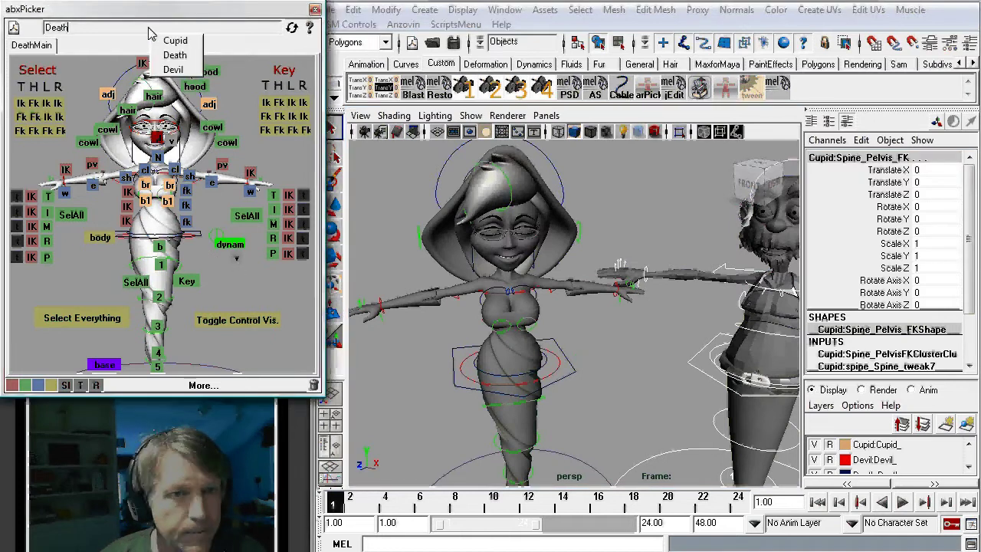
{"action": "left_click", "coordinate": [174, 69]}
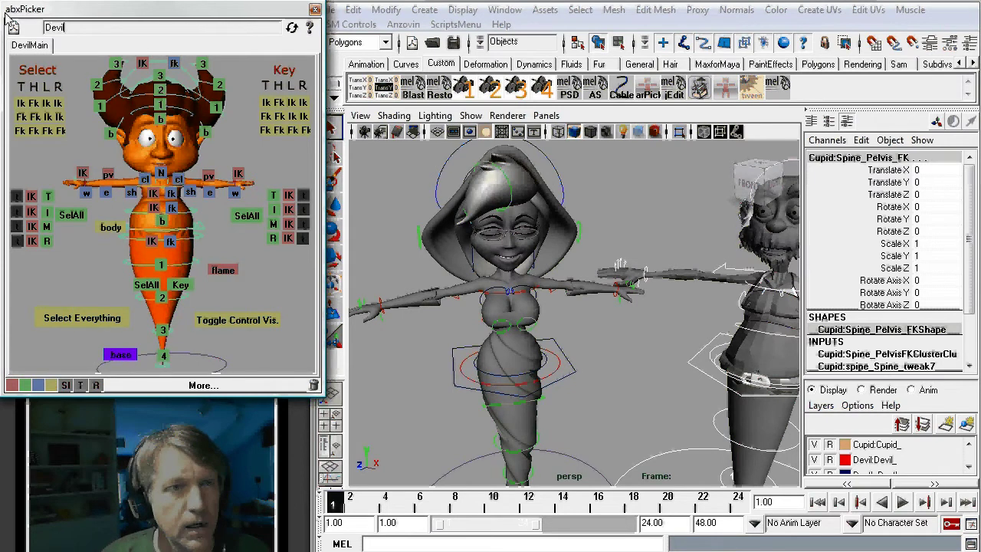
Look through the picker's help on creating sheets and laying out buttons, and close it
{"action": "left_click", "coordinate": [308, 29]}
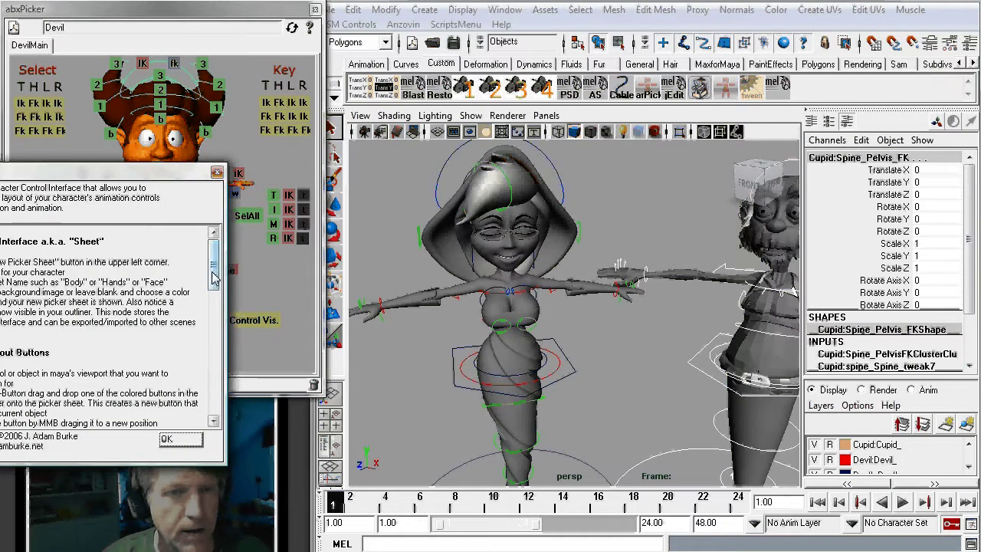
{"action": "left_click", "coordinate": [166, 439]}
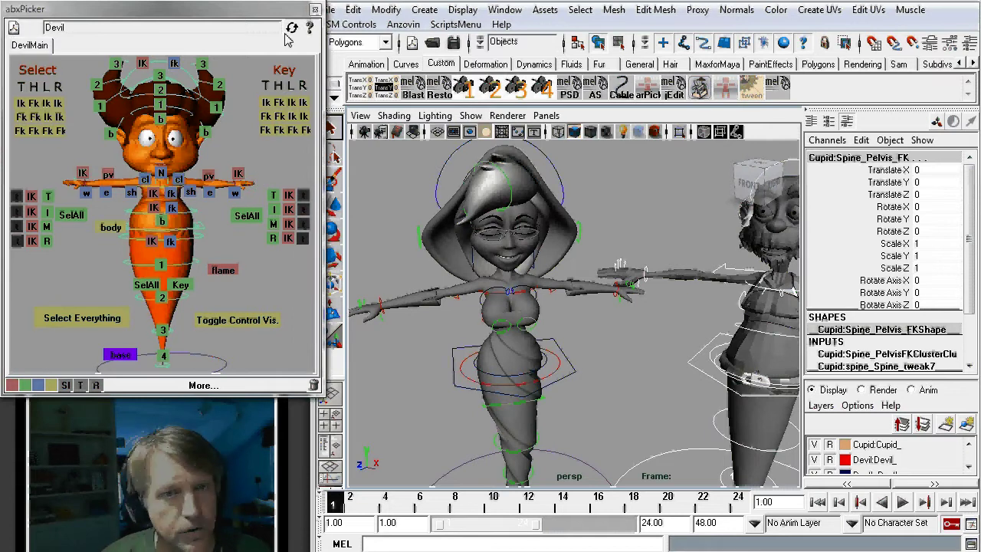
{"action": "left_click", "coordinate": [310, 29]}
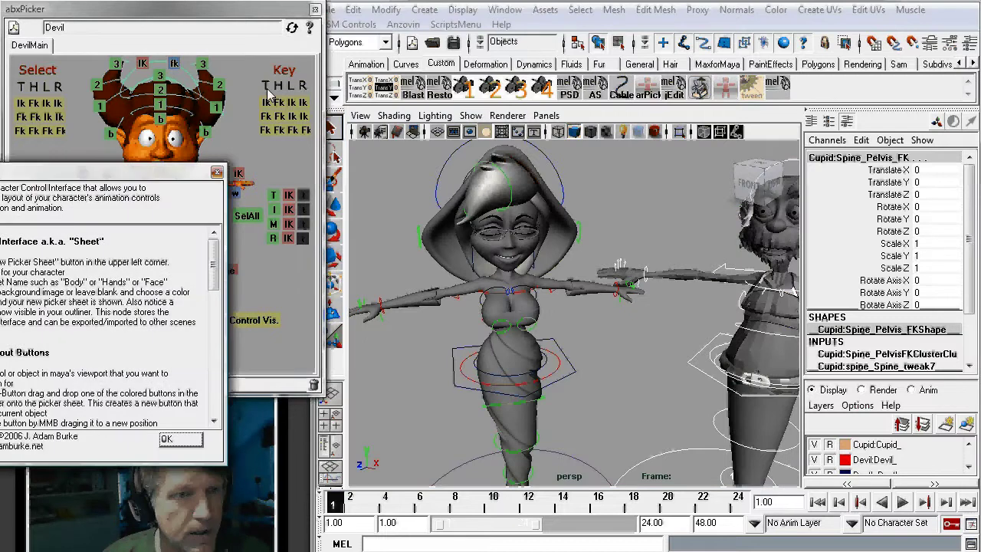
{"action": "left_click", "coordinate": [177, 439]}
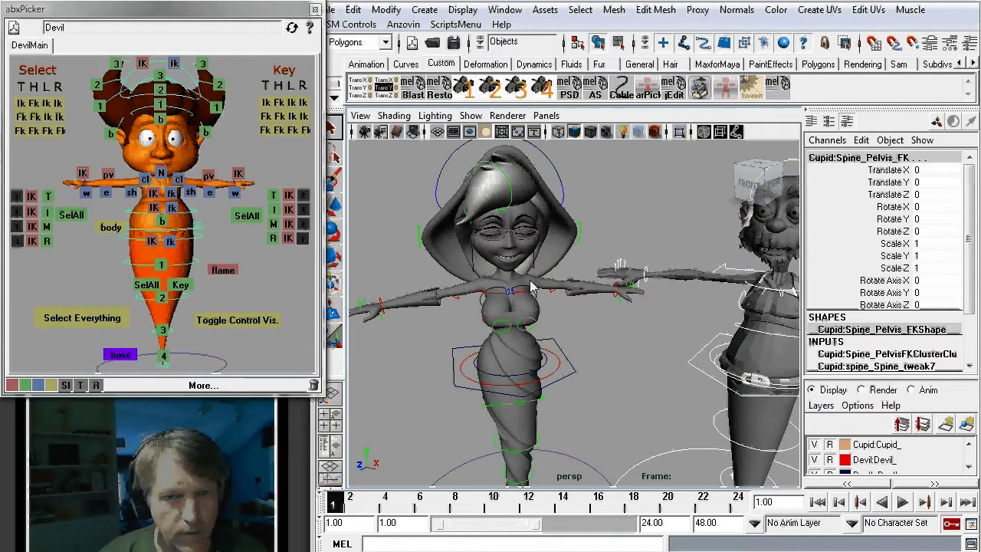
Add a yellow picker button for the Devil's Upper_Body control in the empty area below the body button, and save the sheet
{"action": "left_click_drag", "start_coordinate": [403, 404], "coordinate": [602, 347], "text": "alt"}
{"action": "left_click", "coordinate": [555, 417]}
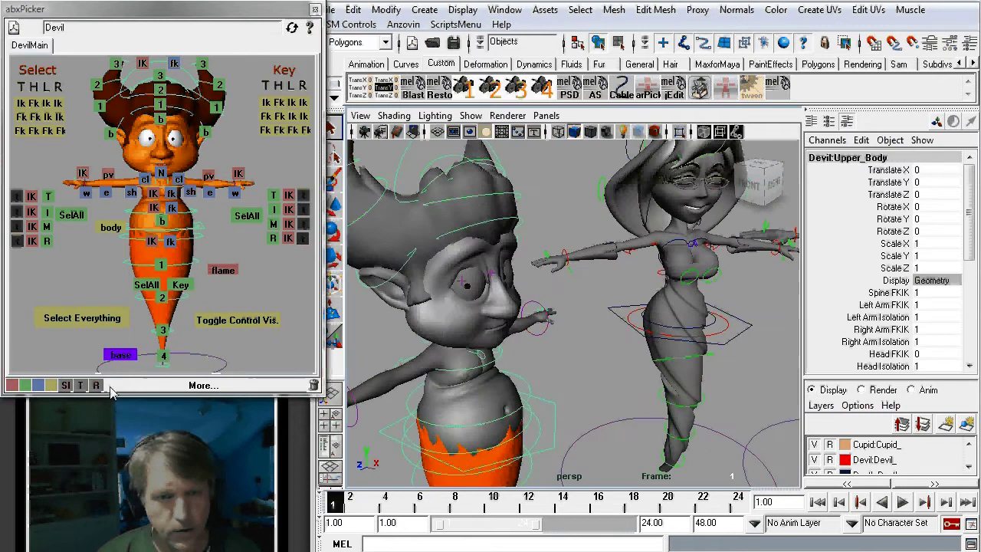
{"action": "middle_click_drag", "start_coordinate": [47, 387], "coordinate": [98, 258]}
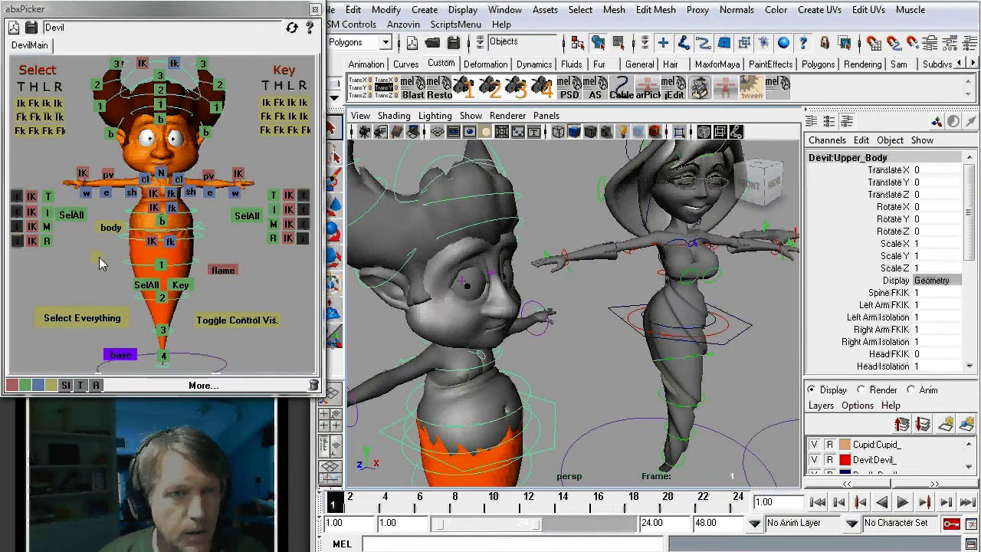
{"action": "left_click", "coordinate": [31, 27]}
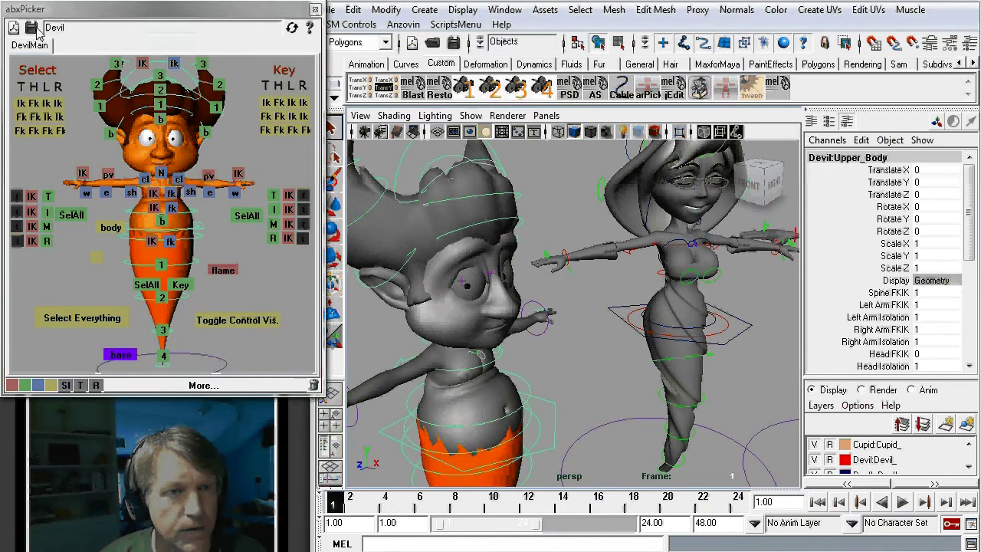